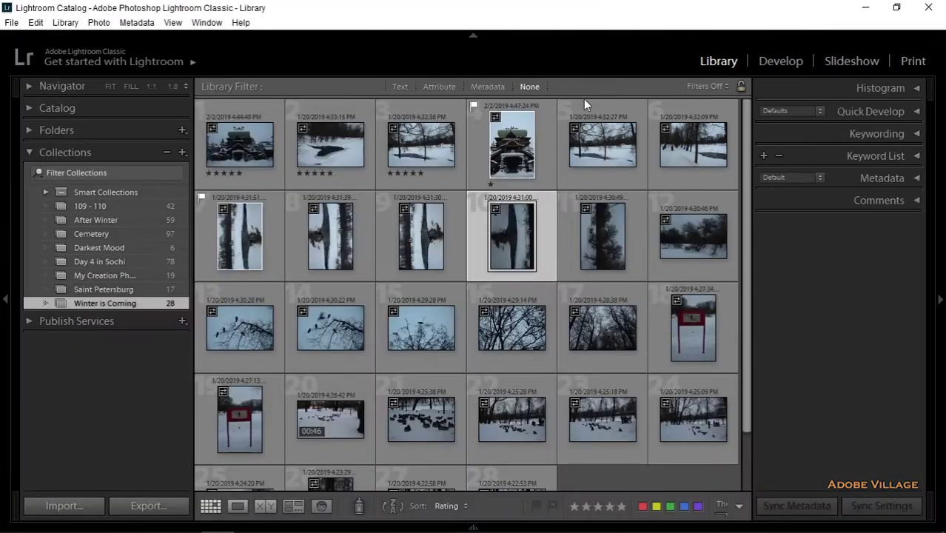
Step: Toggle the filter bar and grid toolbar off and back on, then reveal the Filmstrip
{"action": "key", "text": "backslash"}
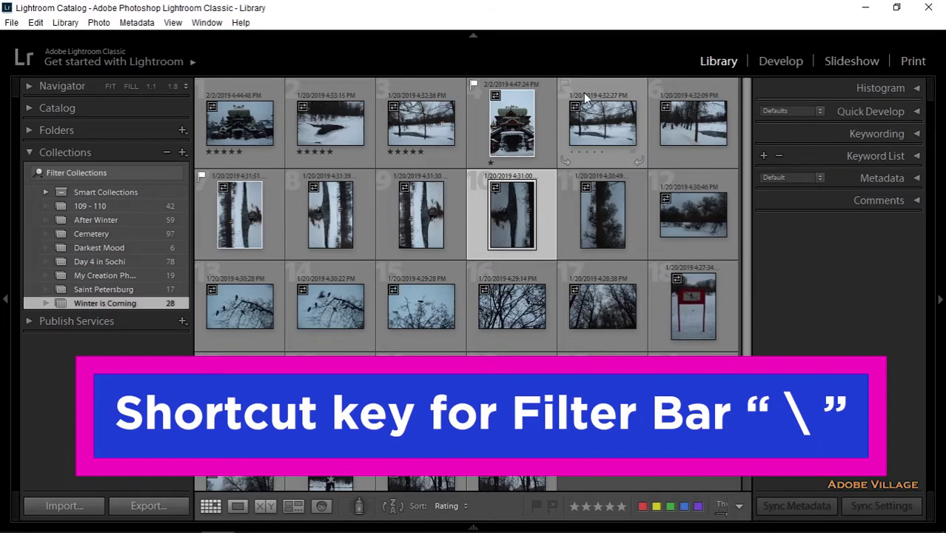
{"action": "key", "text": "backslash"}
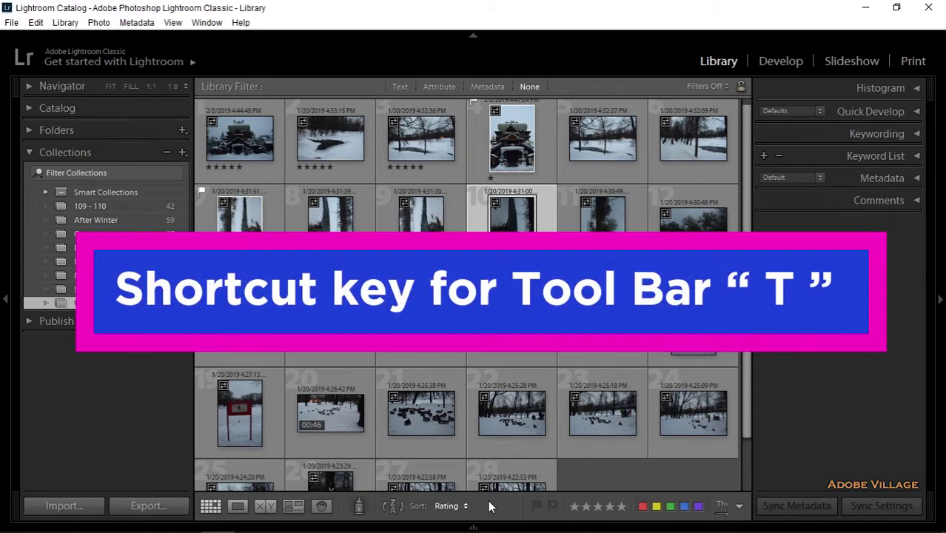
{"action": "key", "text": "t"}
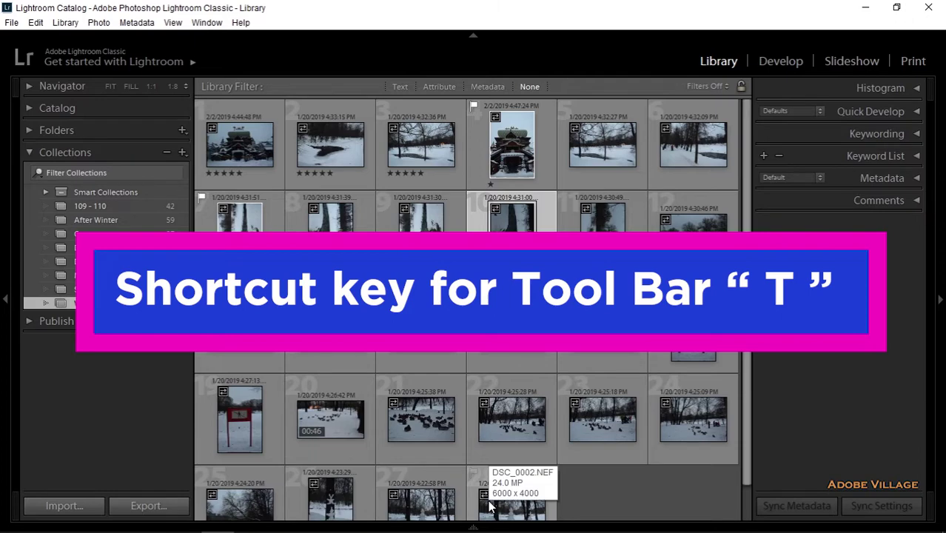
{"action": "key", "text": "t"}
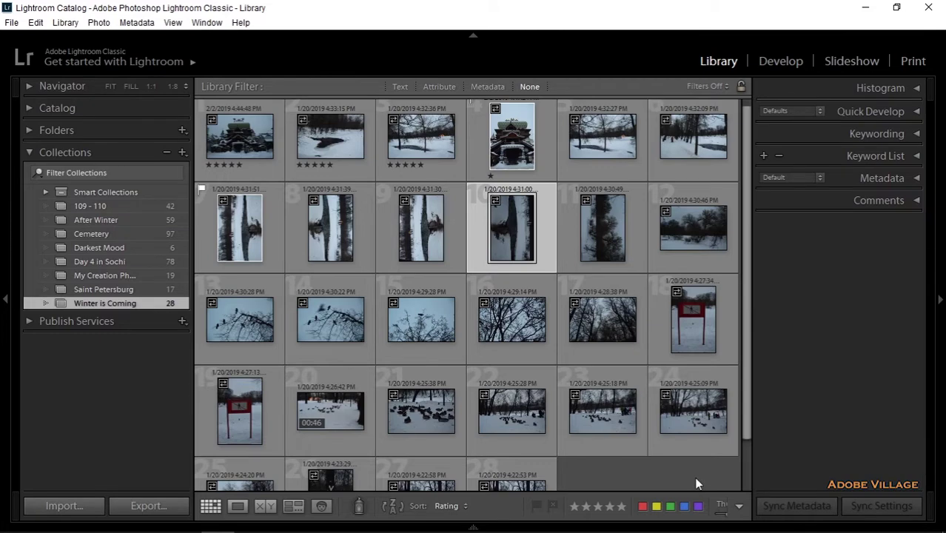
{"action": "left_click", "coordinate": [739, 506]}
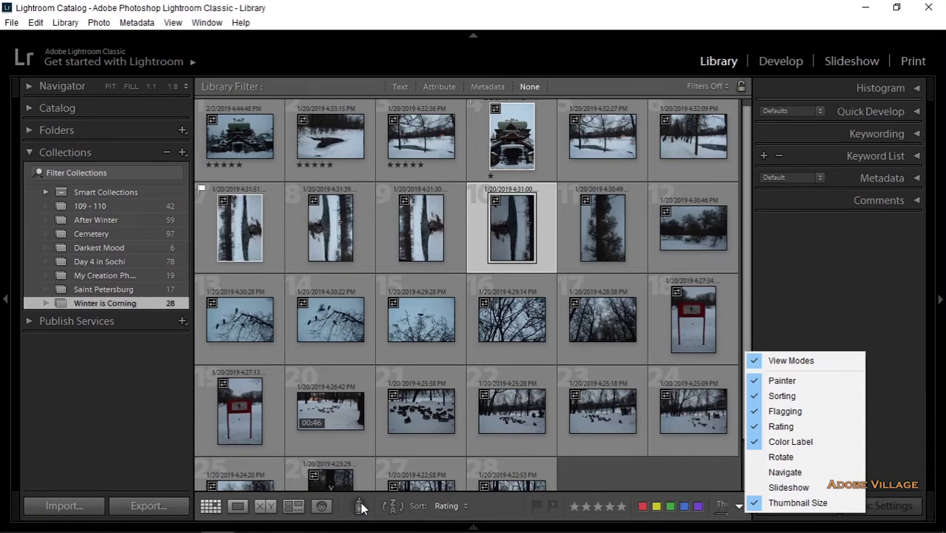
{"action": "left_click", "coordinate": [475, 525]}
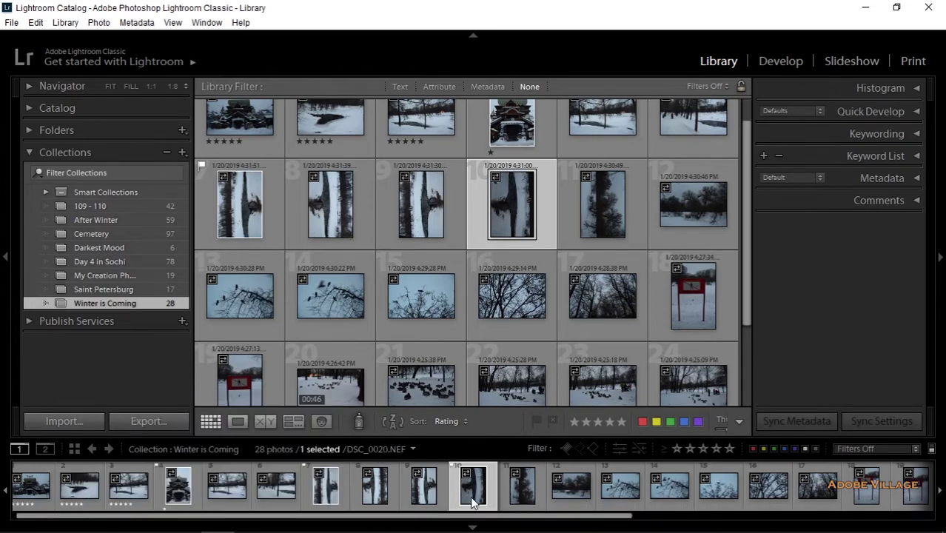
{"action": "left_click", "coordinate": [360, 423]}
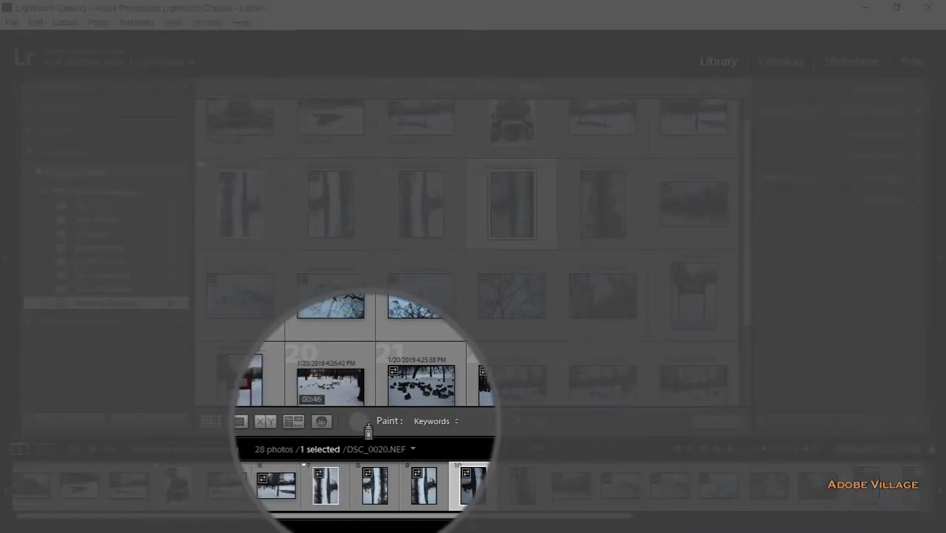
{"action": "left_click", "coordinate": [365, 425]}
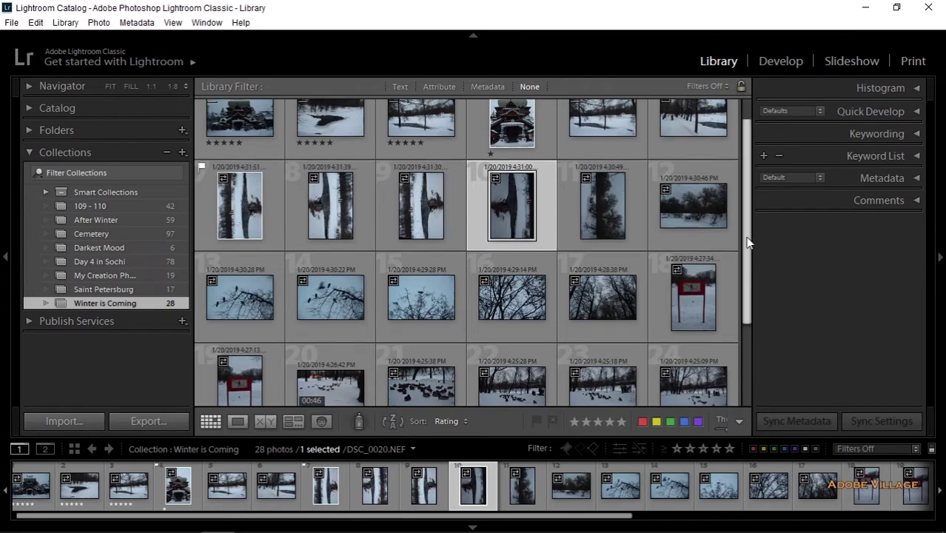
{"action": "scroll", "coordinate": [749, 244], "scroll_direction": "up", "scroll_amount": 2}
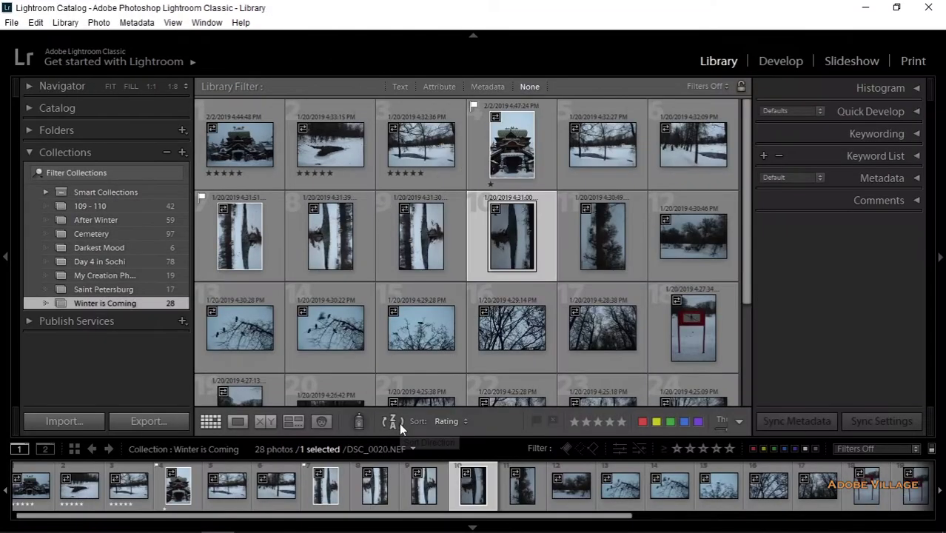
{"action": "left_click", "coordinate": [399, 423]}
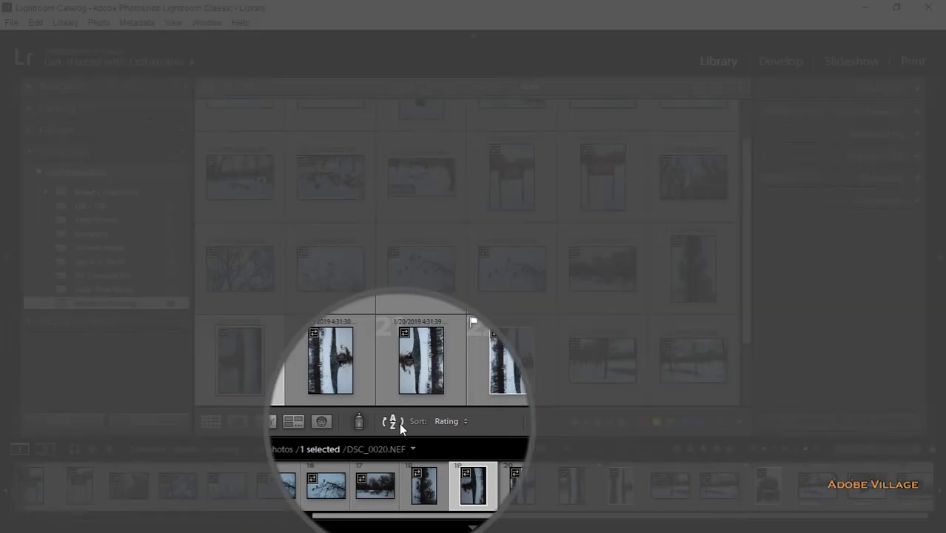
{"action": "left_click", "coordinate": [399, 423]}
{"action": "scroll", "coordinate": [410, 294], "scroll_direction": "up", "scroll_amount": 1}
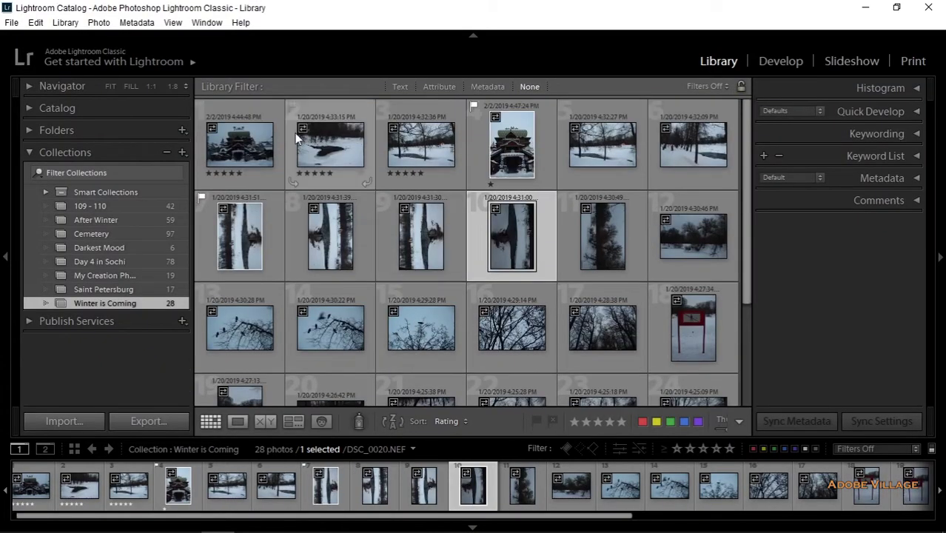
{"action": "mouse_move", "coordinate": [239, 146]}
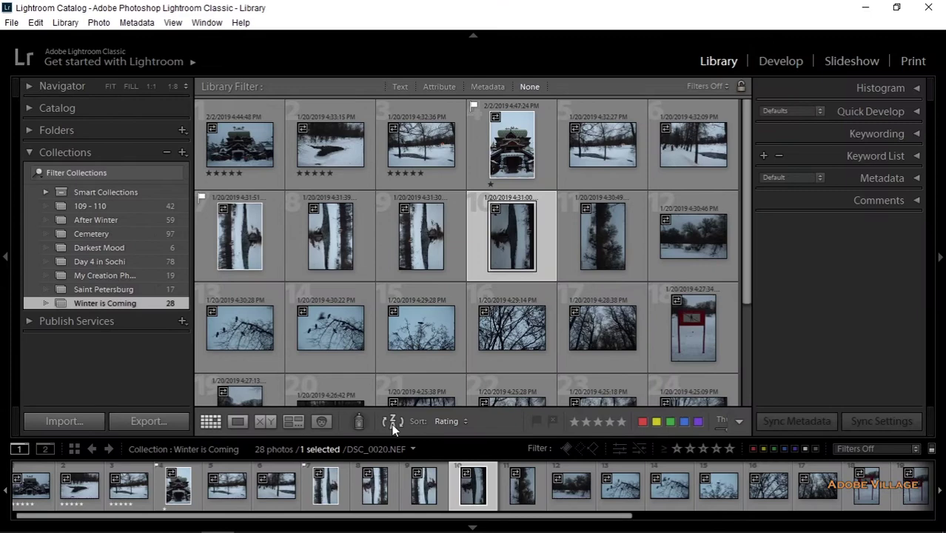
Step: Reverse the grid's sort order and delete Tree from the Painter's keyword field
{"action": "left_click", "coordinate": [393, 423]}
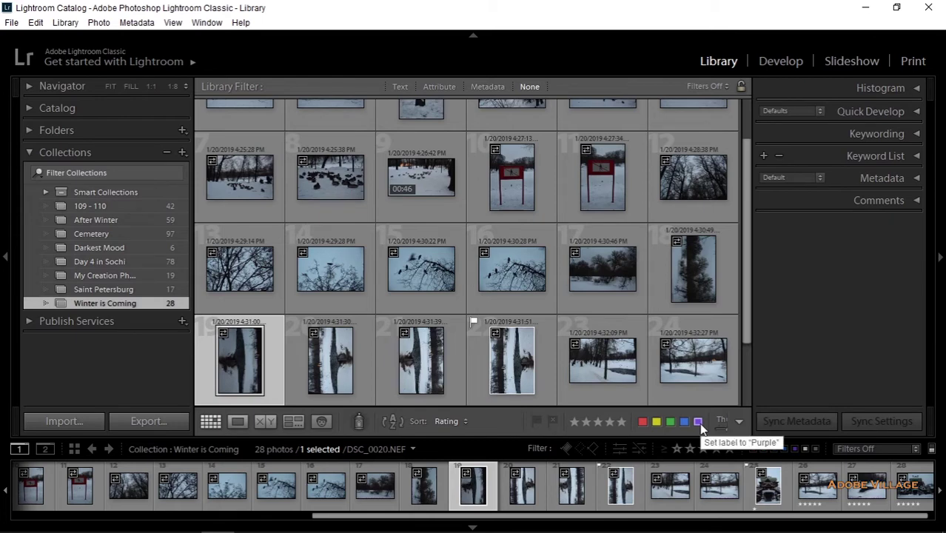
{"action": "left_click", "coordinate": [362, 419]}
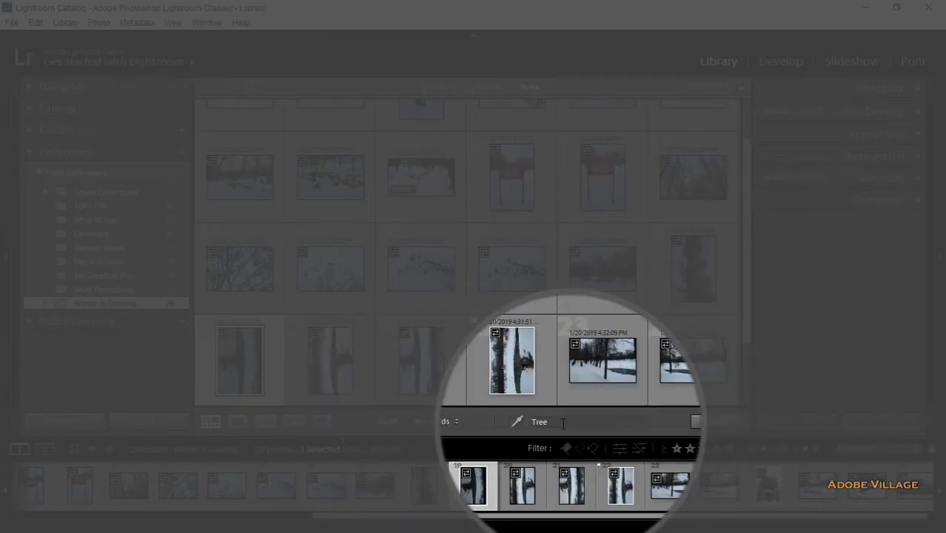
{"action": "left_click", "coordinate": [553, 422]}
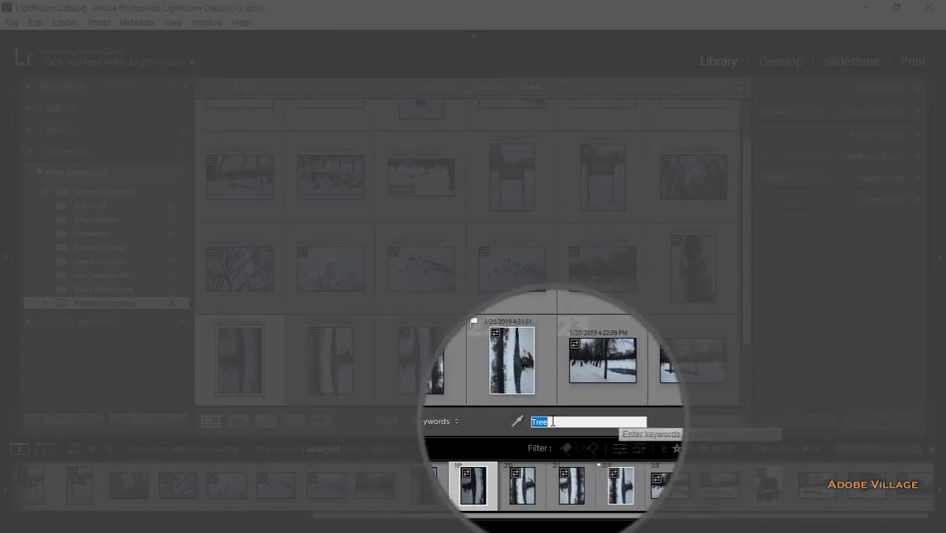
{"action": "key", "text": "BackSpace"}
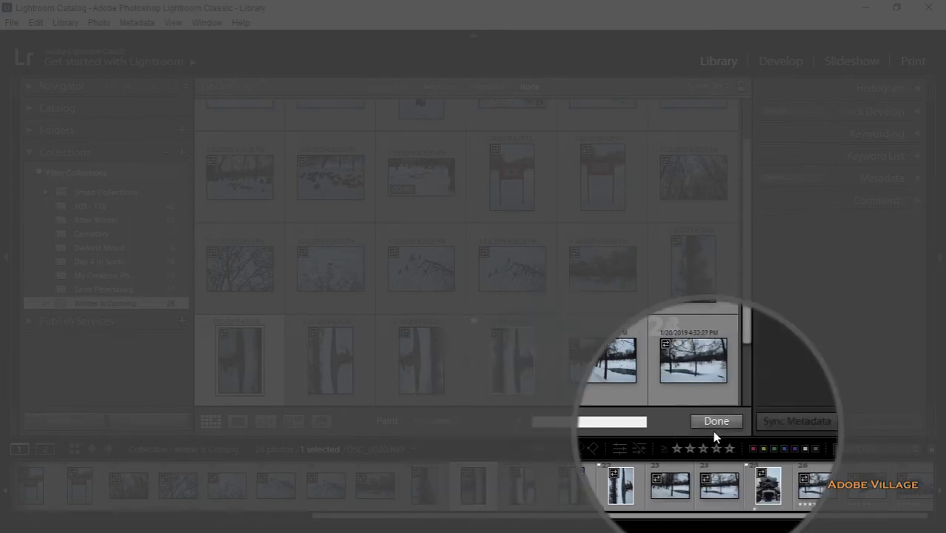
Step: Put the Painter away, pick it up again, and list its Paint attributes
{"action": "left_click", "coordinate": [703, 422]}
{"action": "left_click", "coordinate": [355, 421]}
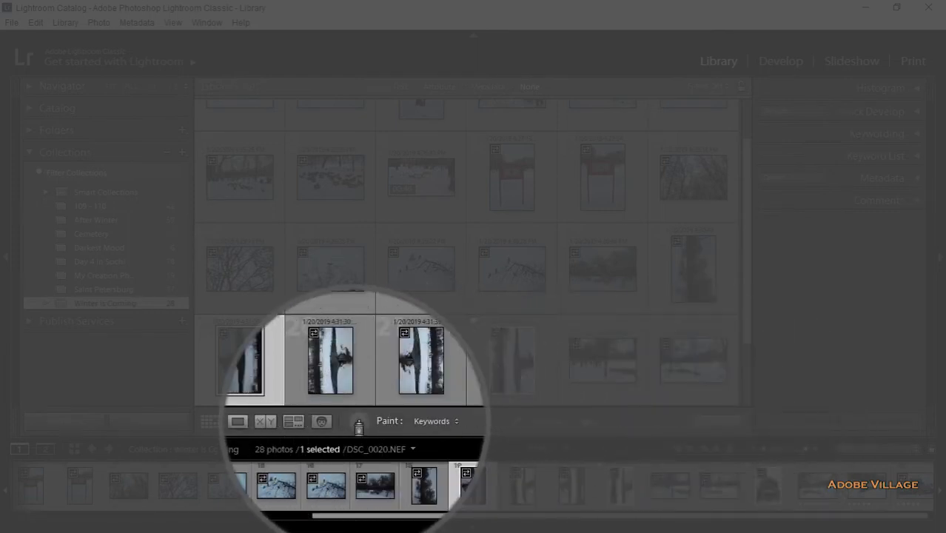
{"action": "left_click", "coordinate": [447, 421]}
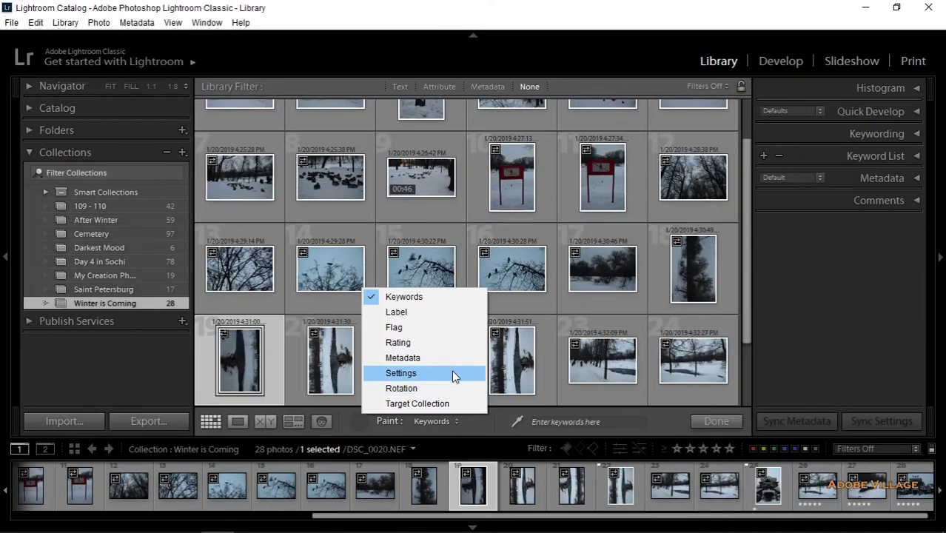
Step: Set the Painter to Rotate Right (CW), rotate photos 19–22, then undo twice
{"action": "left_click", "coordinate": [447, 389]}
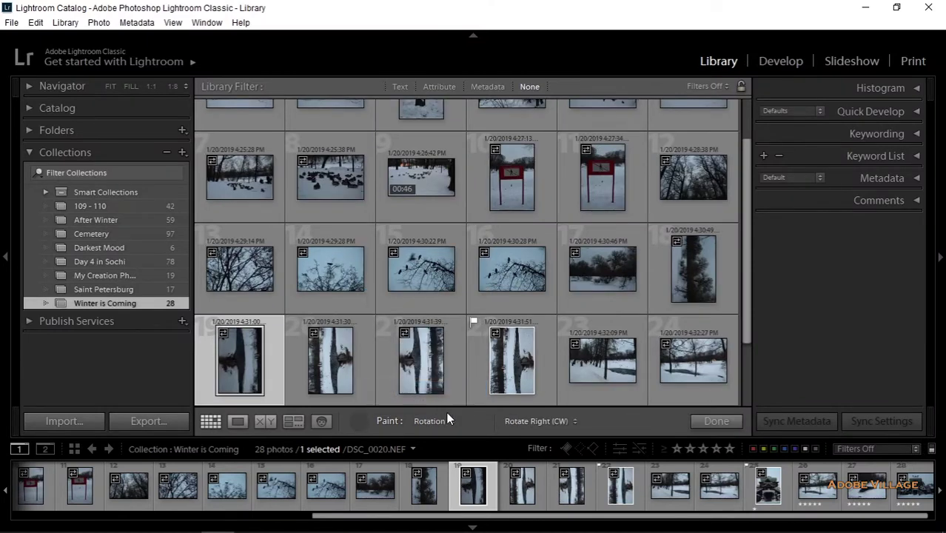
{"action": "mouse_move", "coordinate": [240, 360]}
{"action": "left_click", "coordinate": [277, 398]}
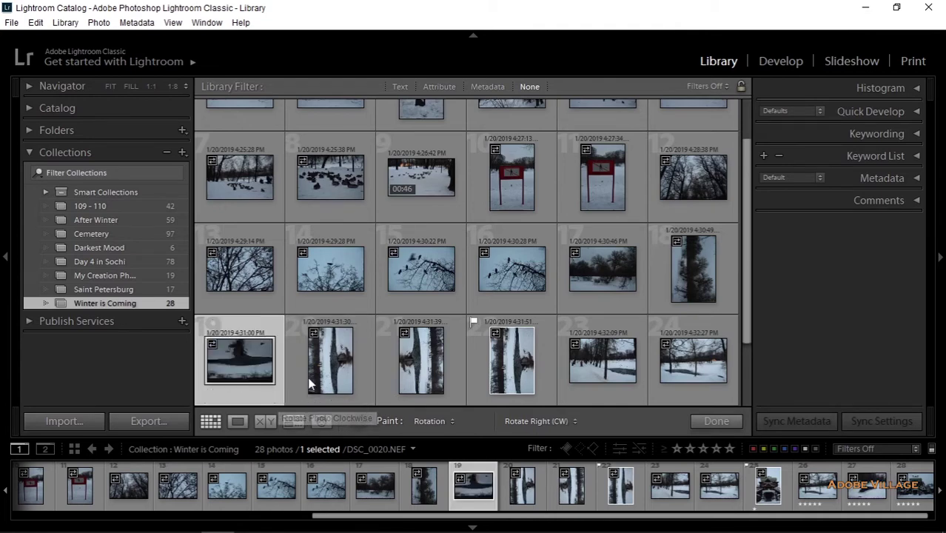
{"action": "scroll", "coordinate": [409, 361], "scroll_direction": "down", "scroll_amount": 1}
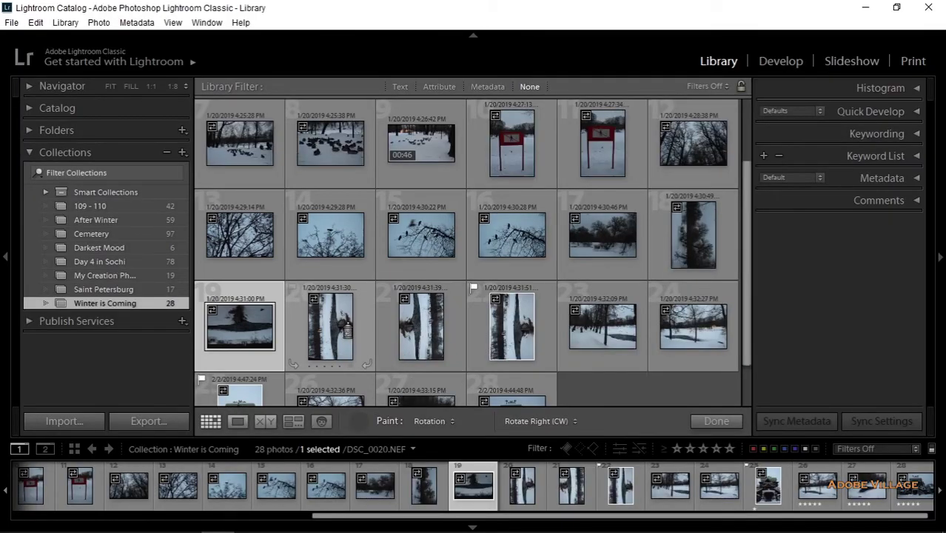
{"action": "left_click", "coordinate": [348, 331]}
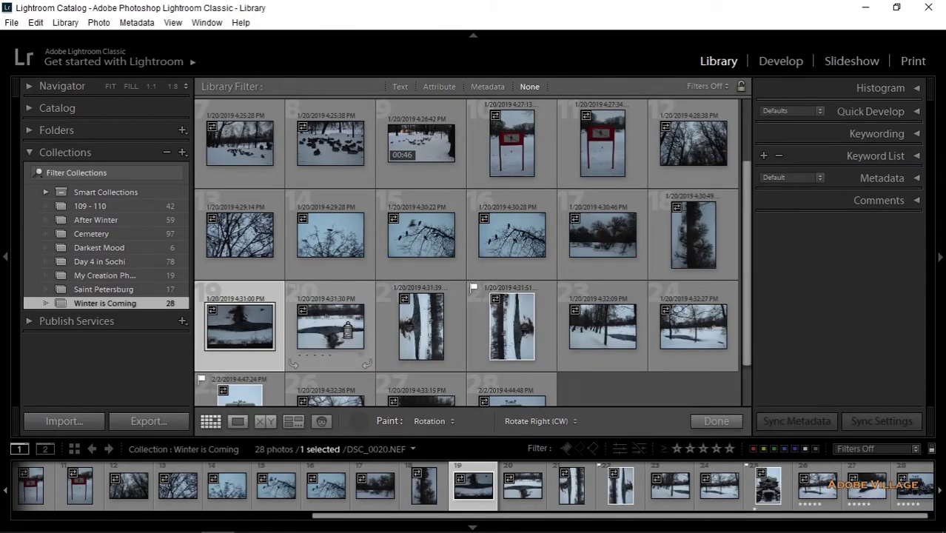
{"action": "left_click", "coordinate": [411, 331]}
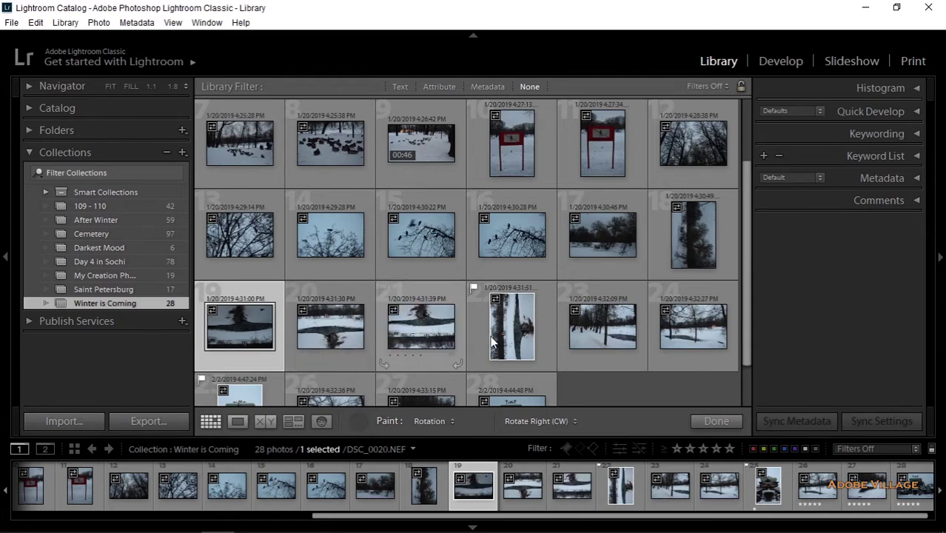
{"action": "left_click", "coordinate": [504, 341]}
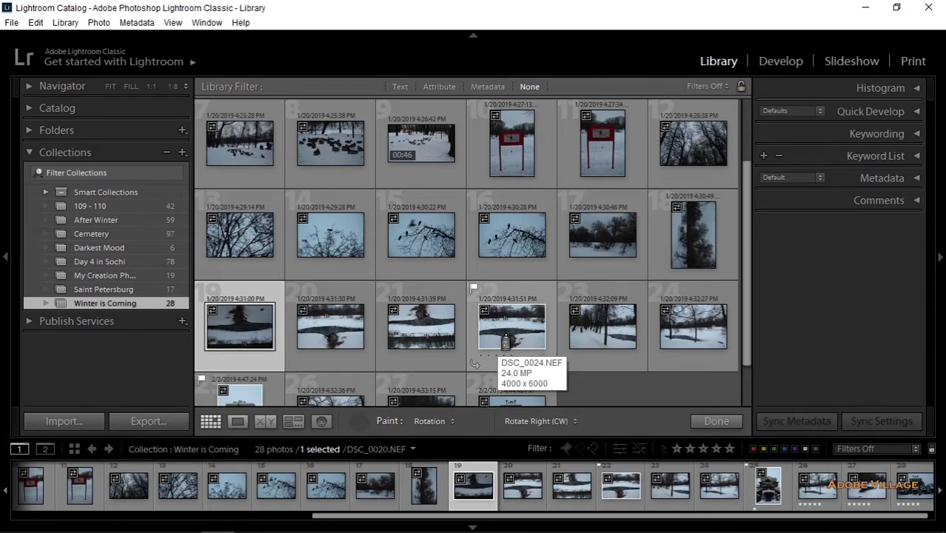
{"action": "key", "text": "ctrl+z"}
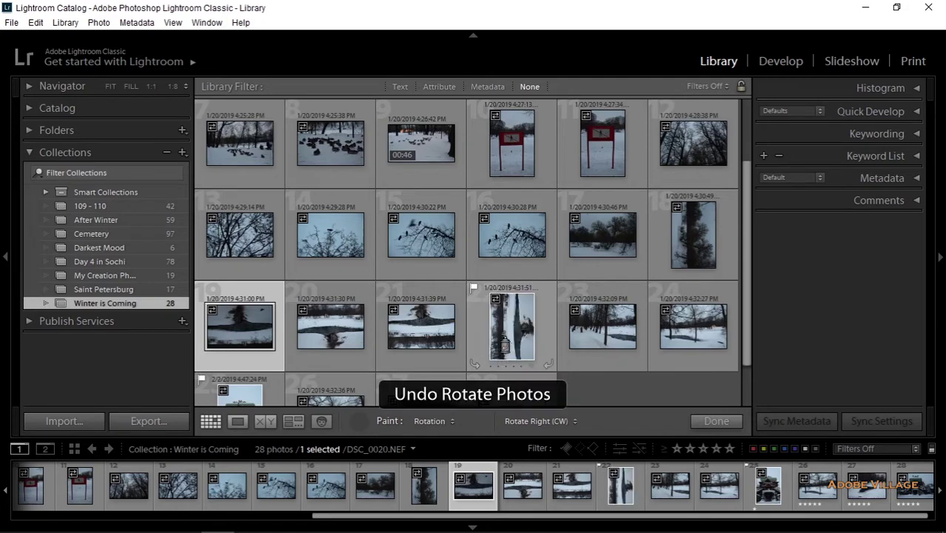
{"action": "key", "text": "ctrl+z"}
{"action": "key", "text": "ctrl+z"}
{"action": "key", "text": "ctrl+z"}
{"action": "key", "text": "ctrl+z"}
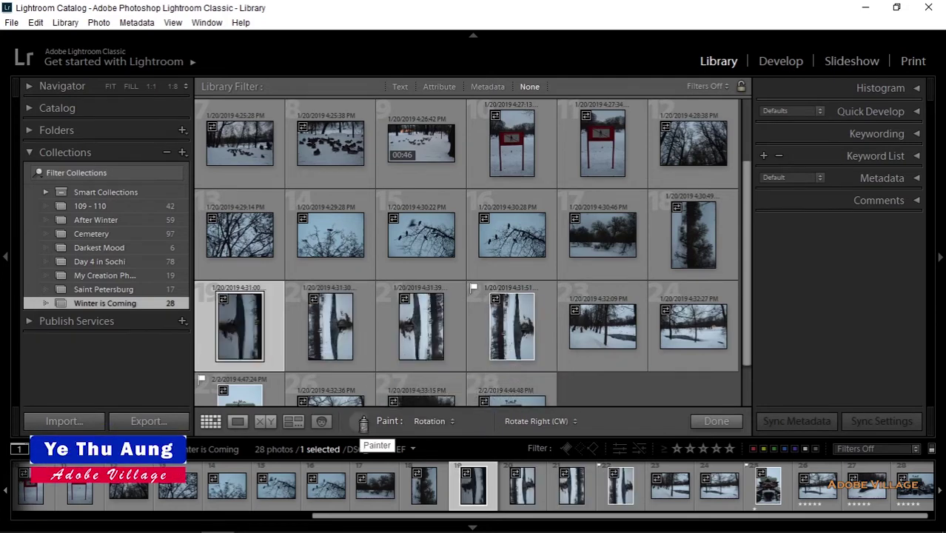
Step: Return the Painter, scroll to the top of the grid, and pick the Painter up again
{"action": "left_click", "coordinate": [364, 422]}
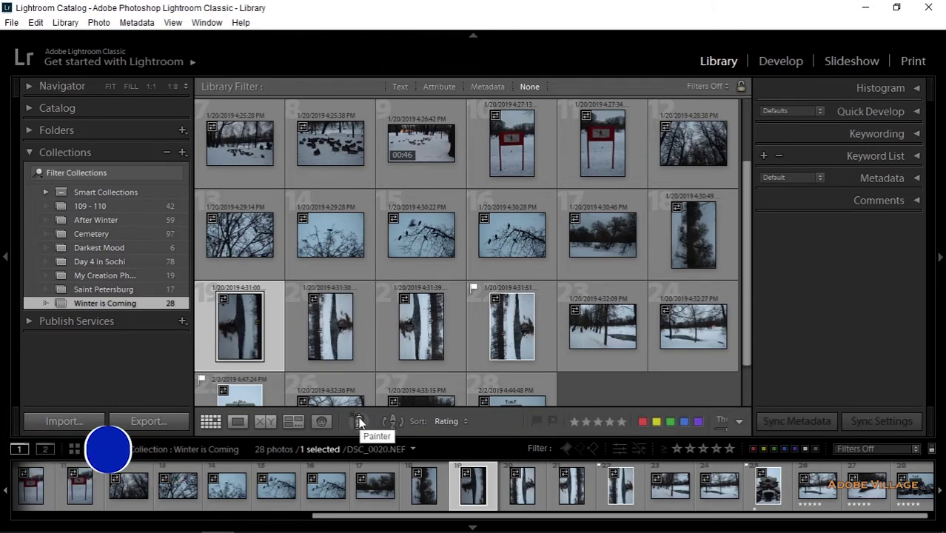
{"action": "scroll", "coordinate": [476, 317], "scroll_direction": "up", "scroll_amount": 2}
{"action": "scroll", "coordinate": [481, 288], "scroll_direction": "up", "scroll_amount": 1}
{"action": "scroll", "coordinate": [452, 241], "scroll_direction": "up", "scroll_amount": 1}
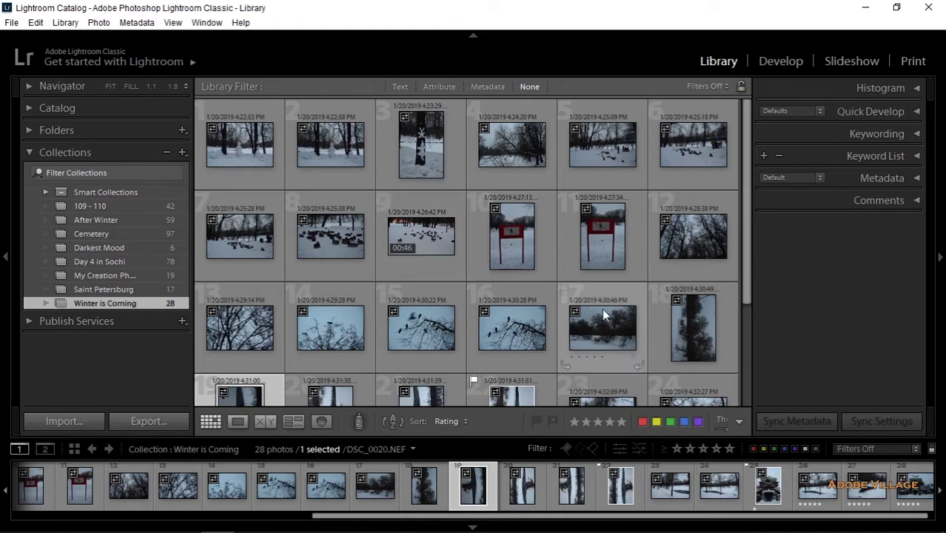
{"action": "left_click", "coordinate": [358, 421]}
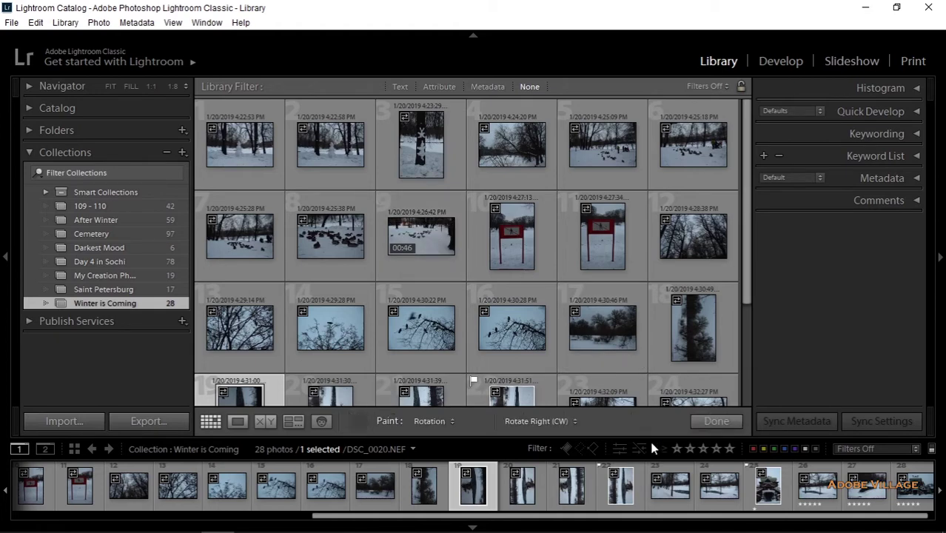
Step: Set the Painter to the Yellow label and paint it onto photos 7, 10 and 11
{"action": "left_click", "coordinate": [427, 421]}
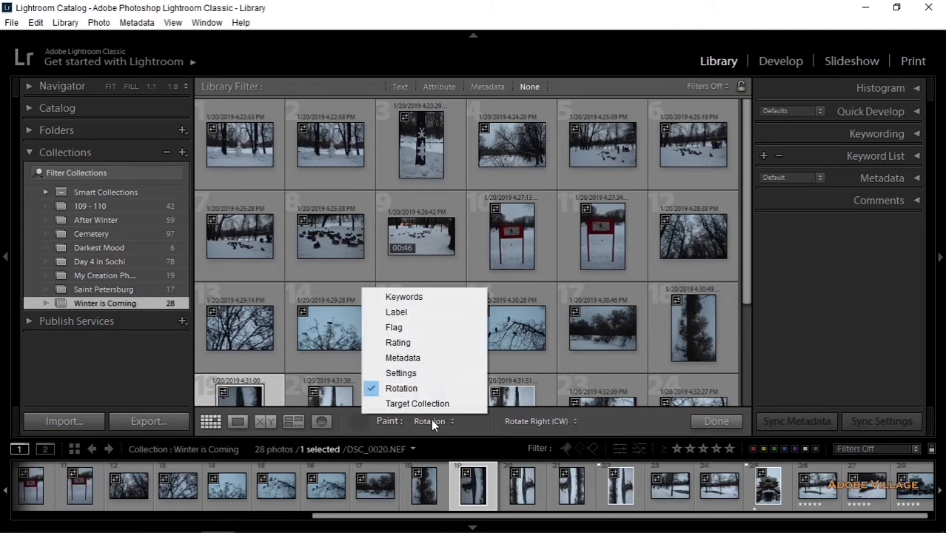
{"action": "left_click", "coordinate": [410, 313]}
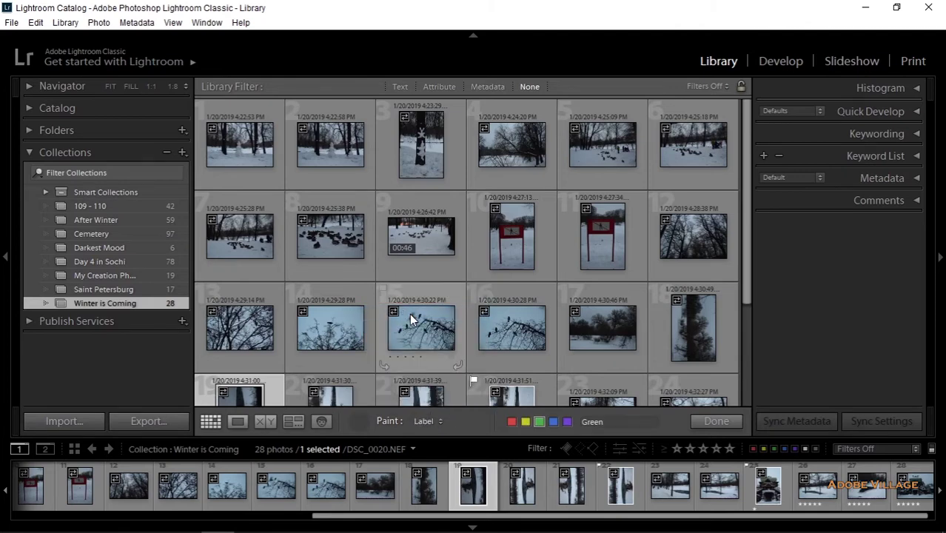
{"action": "left_click", "coordinate": [525, 421]}
{"action": "left_click", "coordinate": [256, 248]}
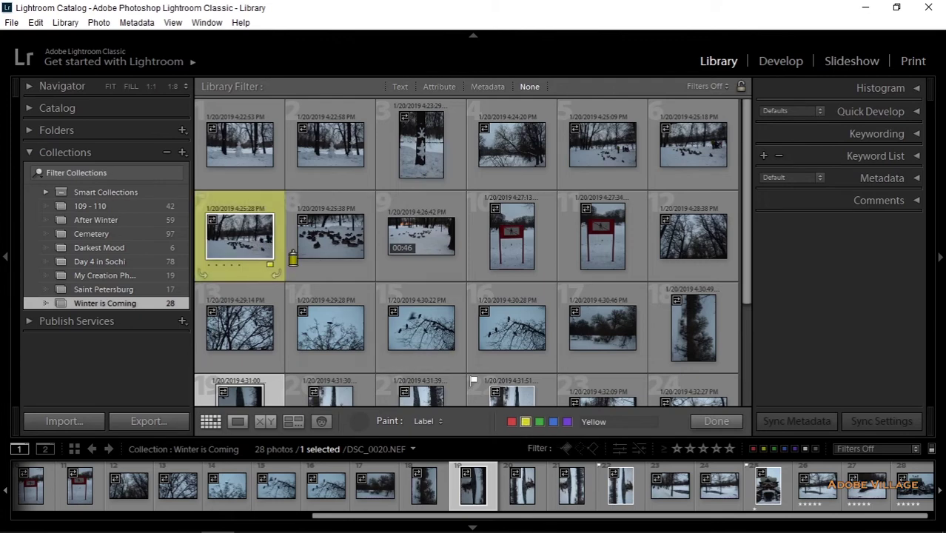
{"action": "left_click", "coordinate": [527, 255]}
{"action": "left_click", "coordinate": [602, 245]}
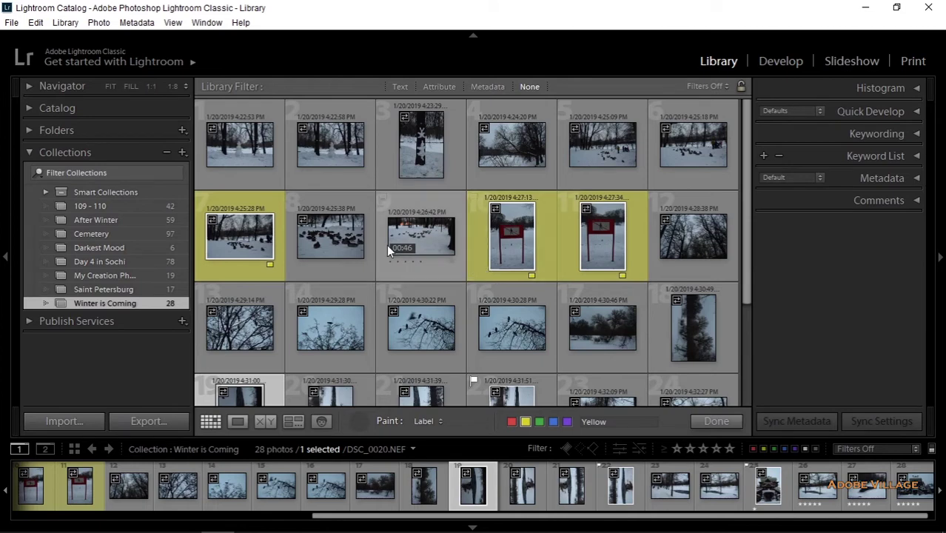
{"action": "scroll", "coordinate": [526, 278], "scroll_direction": "down", "scroll_amount": 2}
{"action": "scroll", "coordinate": [527, 278], "scroll_direction": "up", "scroll_amount": 1}
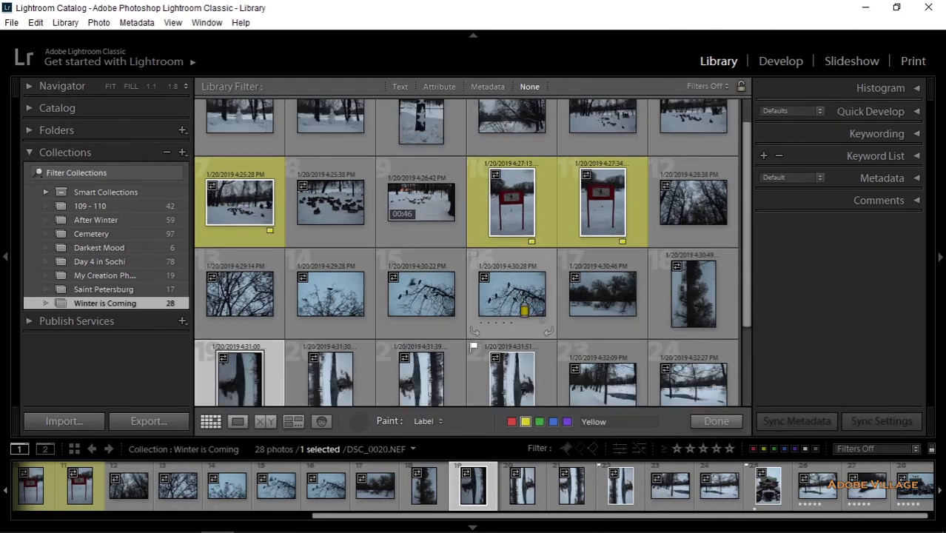
{"action": "scroll", "coordinate": [496, 305], "scroll_direction": "down", "scroll_amount": 1}
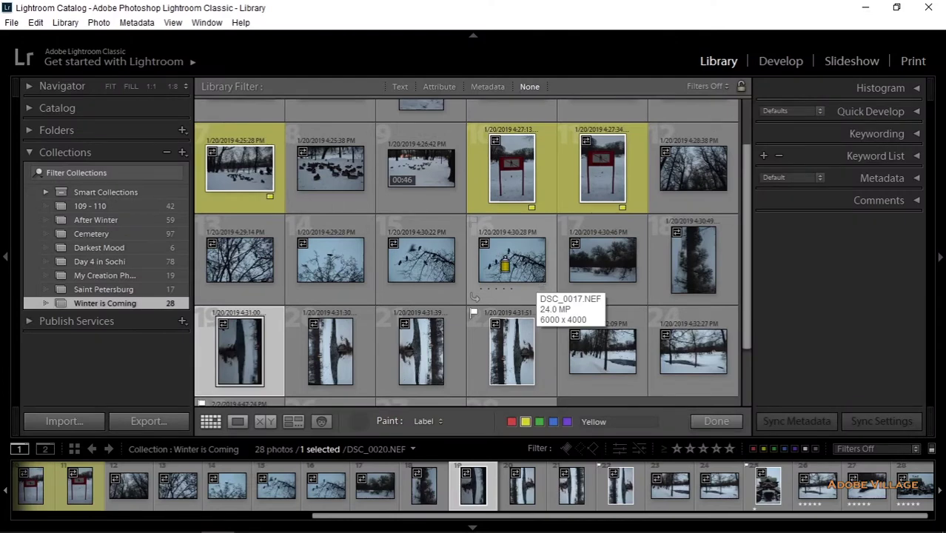
{"action": "left_click", "coordinate": [263, 268]}
{"action": "mouse_move", "coordinate": [299, 268]}
{"action": "left_mouse_down"}
{"action": "mouse_move", "coordinate": [695, 274]}
{"action": "mouse_move", "coordinate": [693, 352]}
{"action": "mouse_move", "coordinate": [637, 355]}
{"action": "left_mouse_up"}
{"action": "left_click_drag", "start_coordinate": [576, 356], "coordinate": [279, 350]}
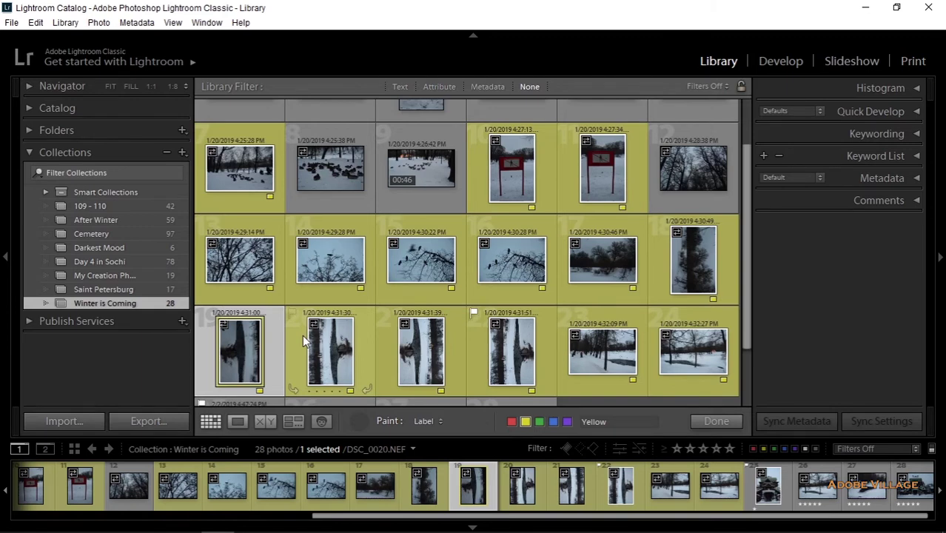
{"action": "key", "text": "ctrl+z"}
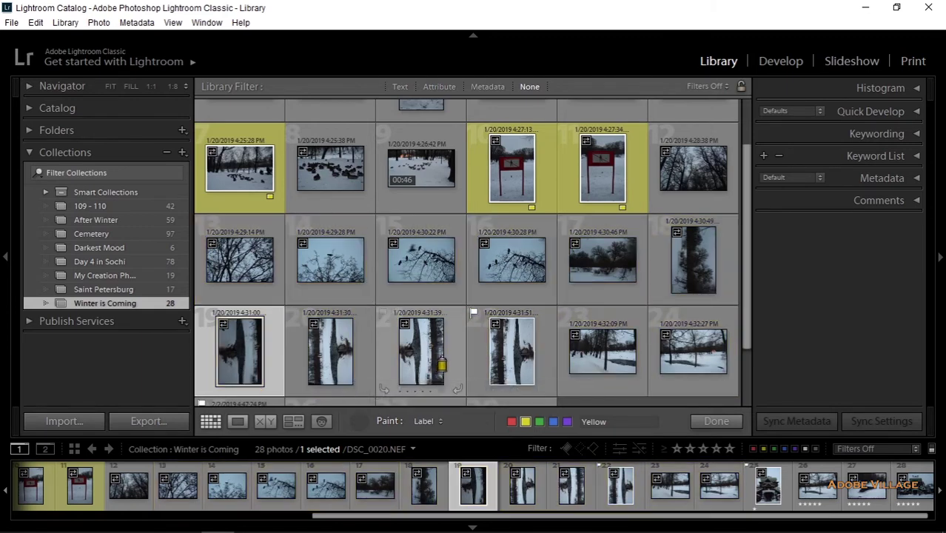
Step: Scroll back to the top of the grid and select a single photo thumbnail
{"action": "scroll", "coordinate": [382, 311], "scroll_direction": "up", "scroll_amount": 2}
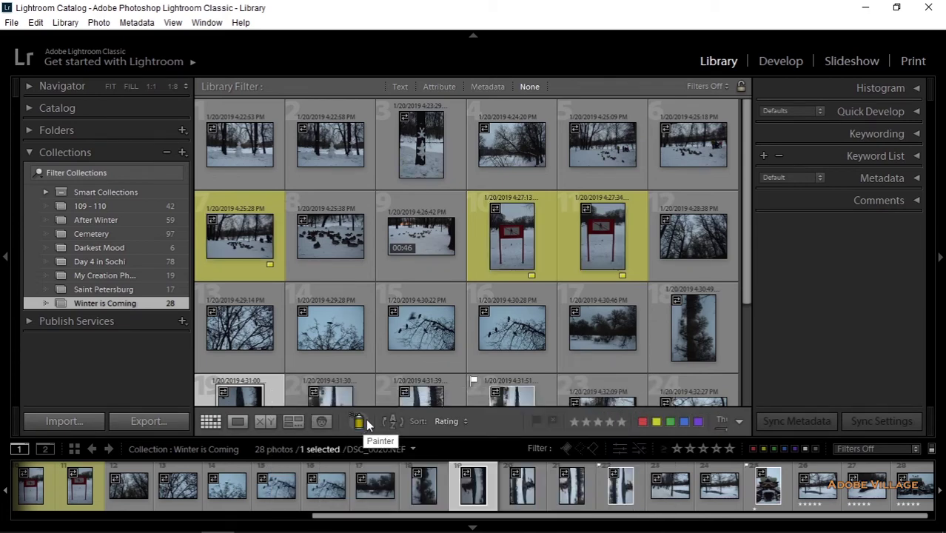
{"action": "left_click", "coordinate": [250, 339]}
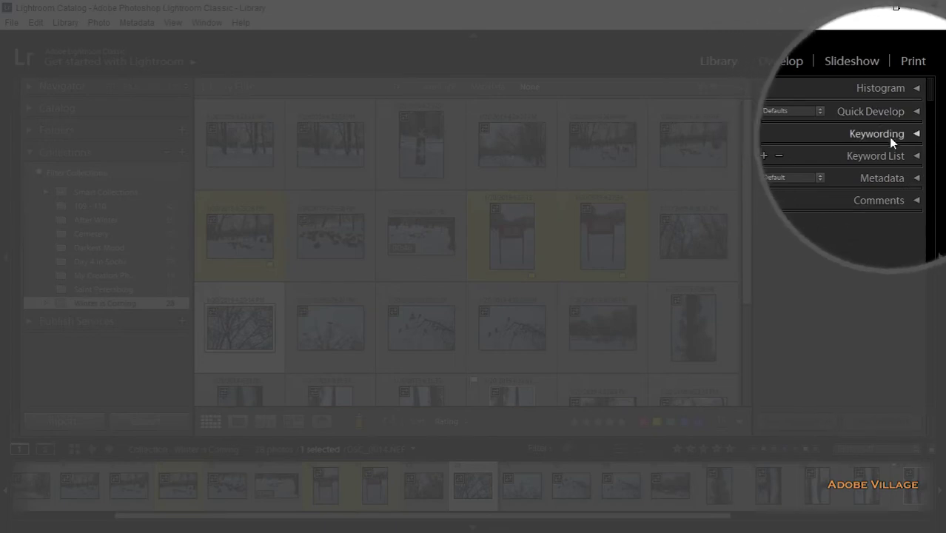
Step: Add the keyword Tree to the selected photo in the Keywording panel
{"action": "left_click", "coordinate": [894, 134]}
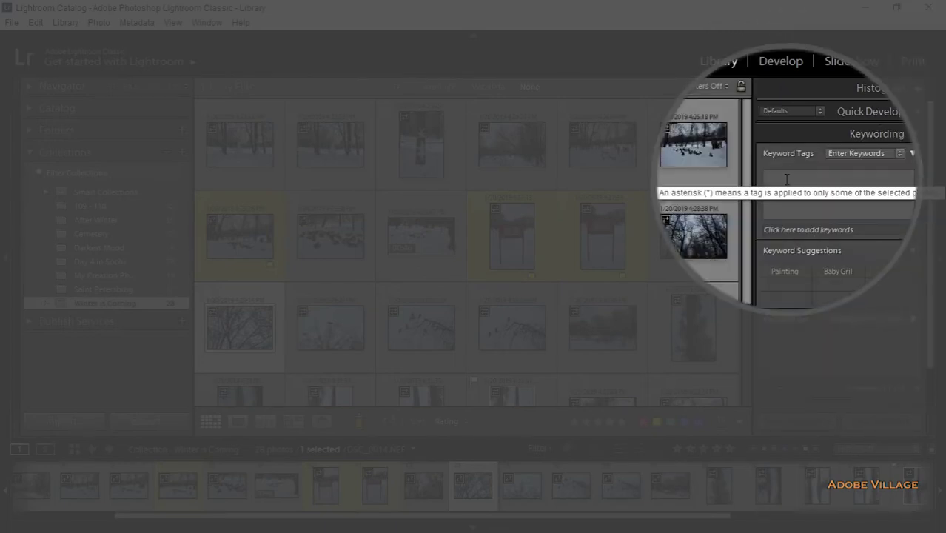
{"action": "left_click", "coordinate": [787, 178]}
{"action": "type", "text": "Tree"}
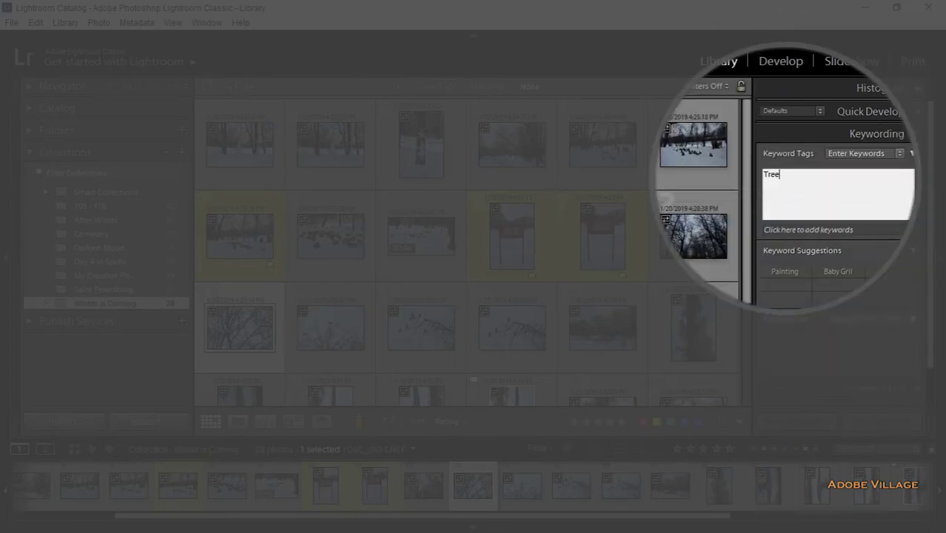
{"action": "key", "text": "Return"}
{"action": "left_click", "coordinate": [918, 132]}
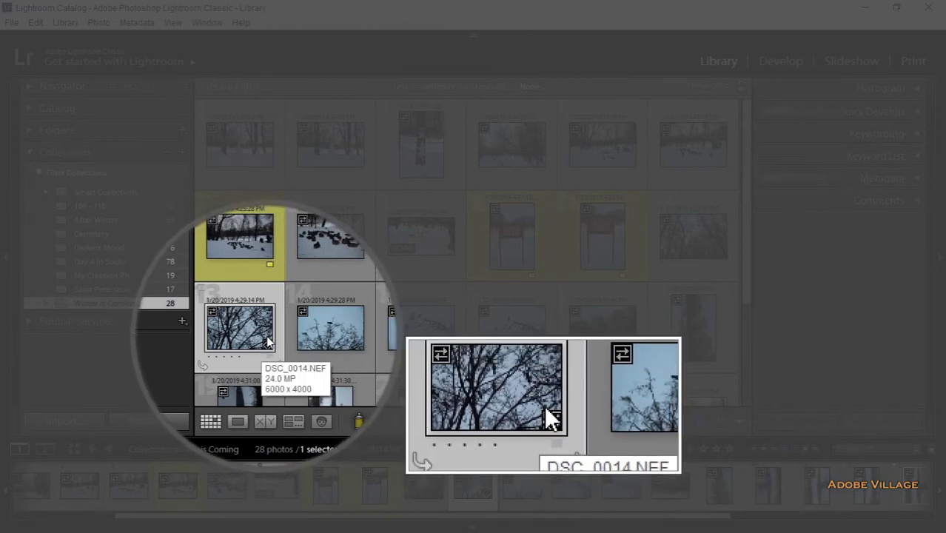
{"action": "mouse_move", "coordinate": [421, 326]}
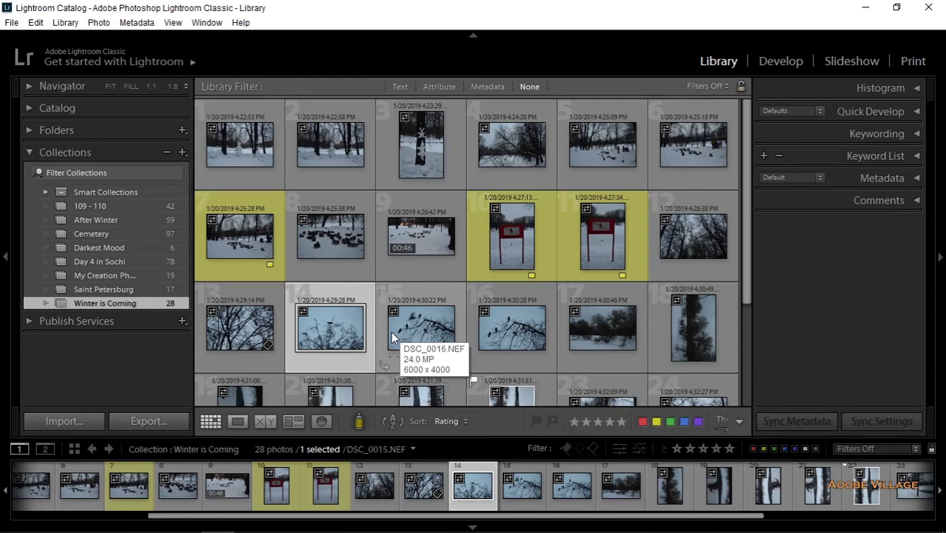
Step: Set the Painter to paint Keywords with the keyword Tree
{"action": "left_click", "coordinate": [360, 423]}
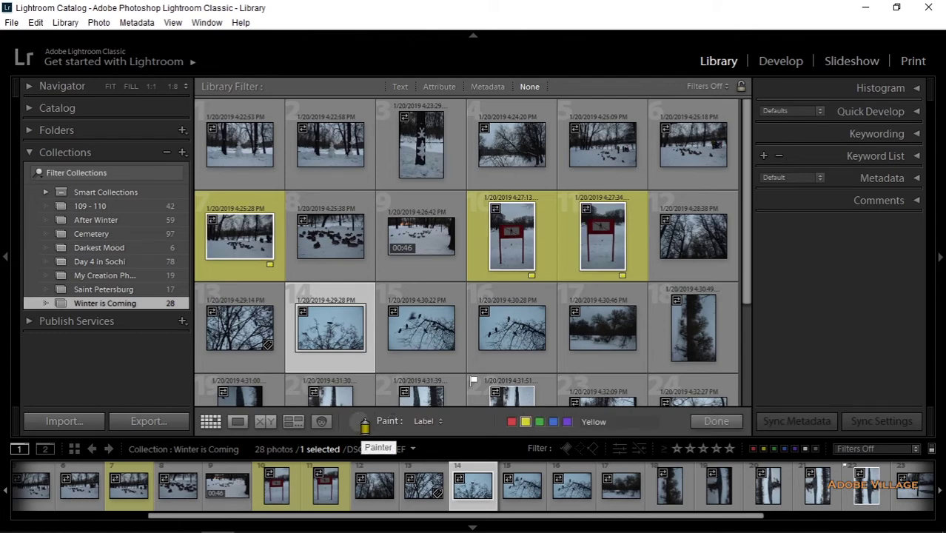
{"action": "left_click", "coordinate": [422, 420]}
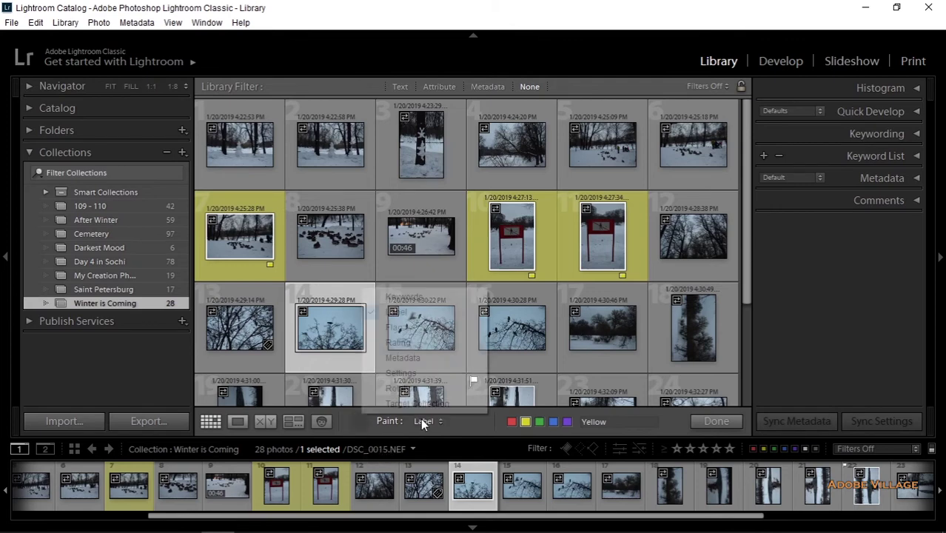
{"action": "left_click", "coordinate": [415, 296]}
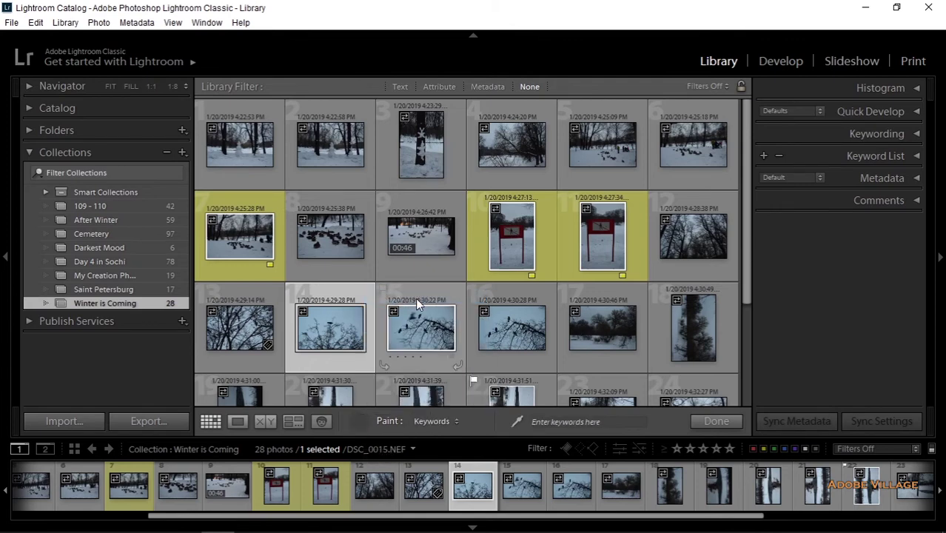
{"action": "key", "text": "Down"}
{"action": "key", "text": "Left"}
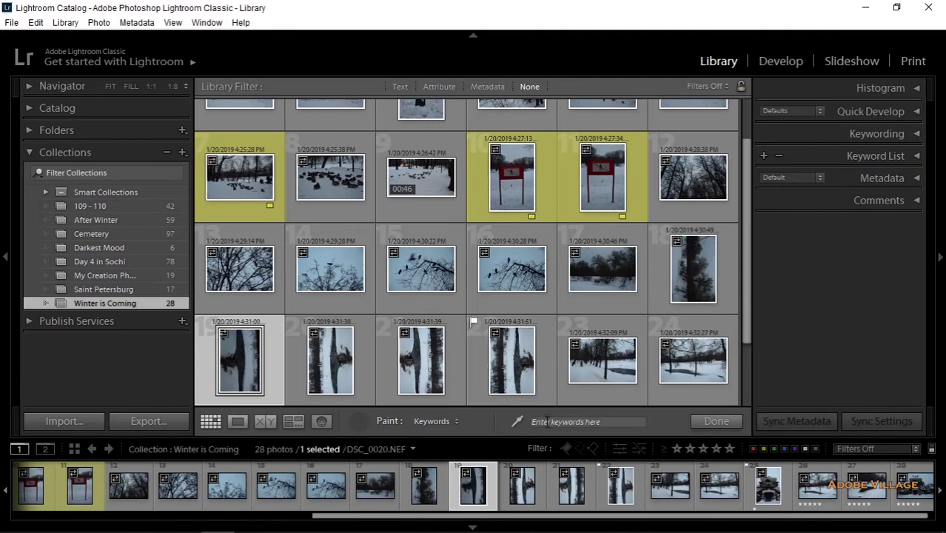
{"action": "left_click", "coordinate": [548, 421]}
{"action": "type", "text": "Tree"}
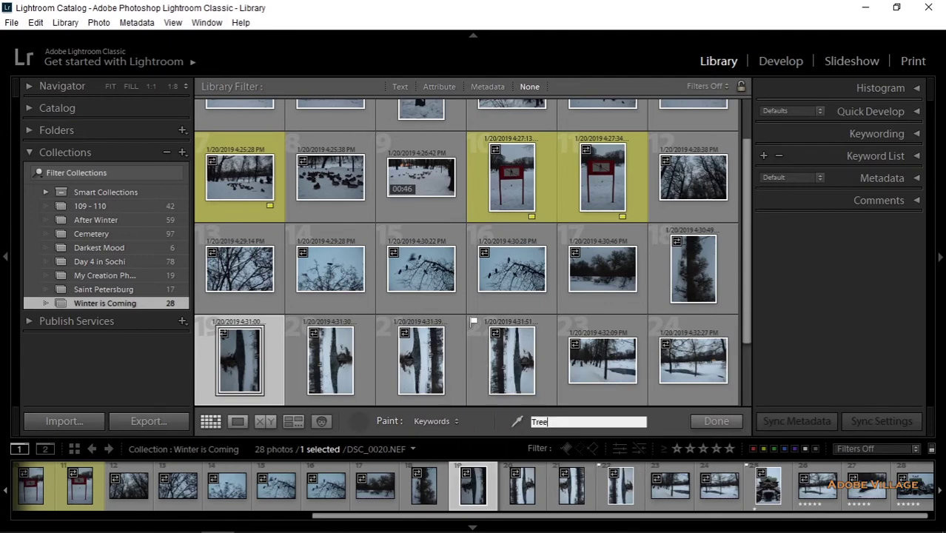
{"action": "key", "text": "Return"}
Step: Paint Tree onto photo 14, undo it, then drag-paint Tree across the lower rows
{"action": "left_click", "coordinate": [335, 265]}
{"action": "key", "text": "ctrl+z"}
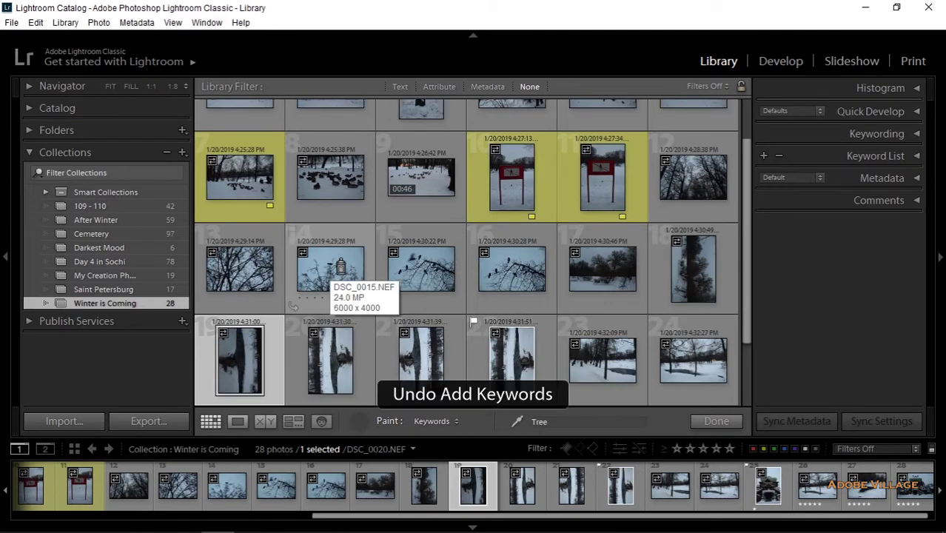
{"action": "mouse_move", "coordinate": [334, 265]}
{"action": "left_mouse_down"}
{"action": "mouse_move", "coordinate": [573, 272]}
{"action": "mouse_move", "coordinate": [683, 354]}
{"action": "mouse_move", "coordinate": [361, 353]}
{"action": "mouse_move", "coordinate": [357, 327]}
{"action": "left_mouse_up"}
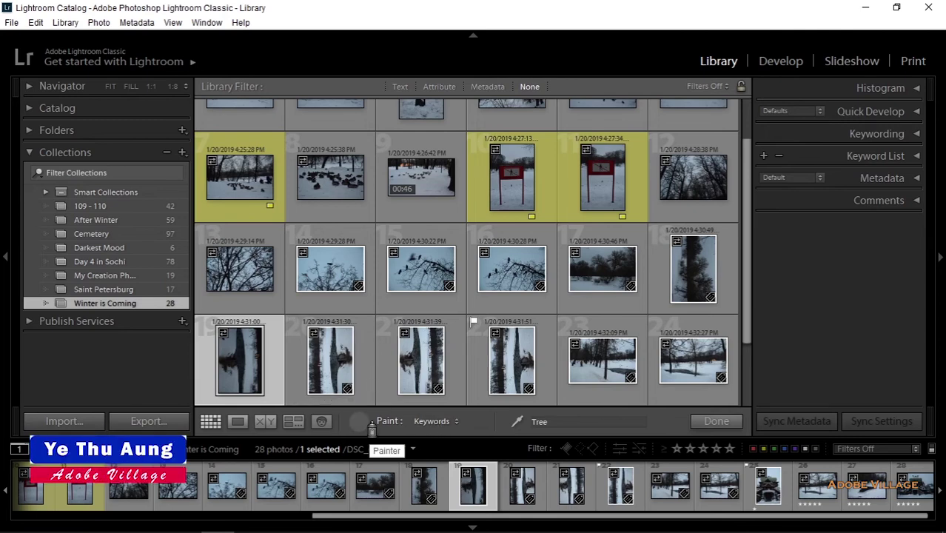
Step: Reopen the Painter's Paint list and keep it set to Keywords
{"action": "left_click", "coordinate": [432, 421]}
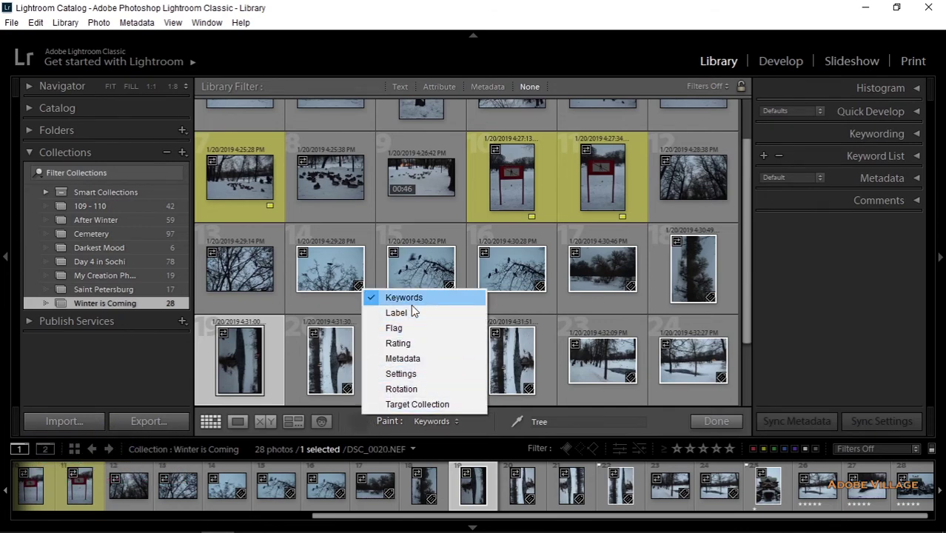
{"action": "left_click", "coordinate": [473, 426]}
{"action": "left_click", "coordinate": [555, 423]}
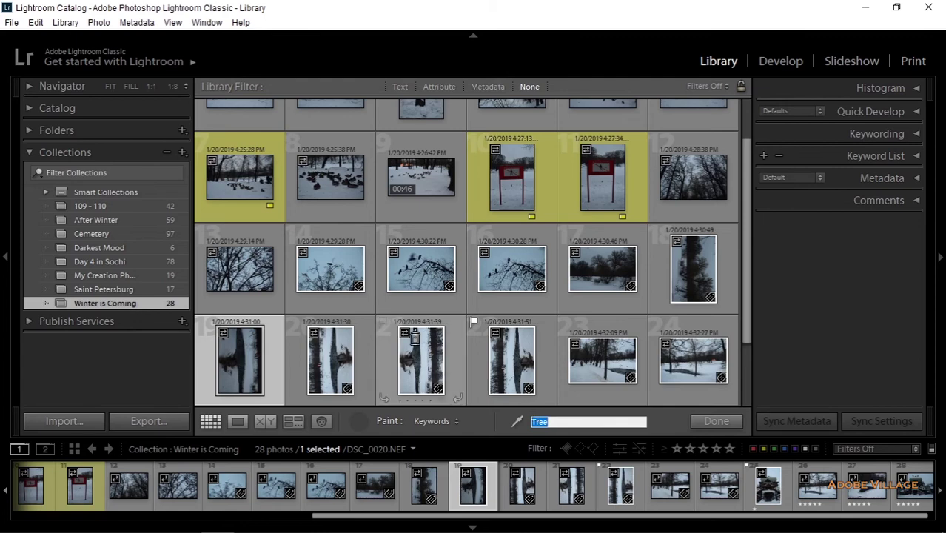
Step: Scroll to the top and drag-paint Tree across the first-row photos
{"action": "scroll", "coordinate": [503, 266], "scroll_direction": "up", "scroll_amount": 1}
{"action": "scroll", "coordinate": [271, 185], "scroll_direction": "up", "scroll_amount": 1}
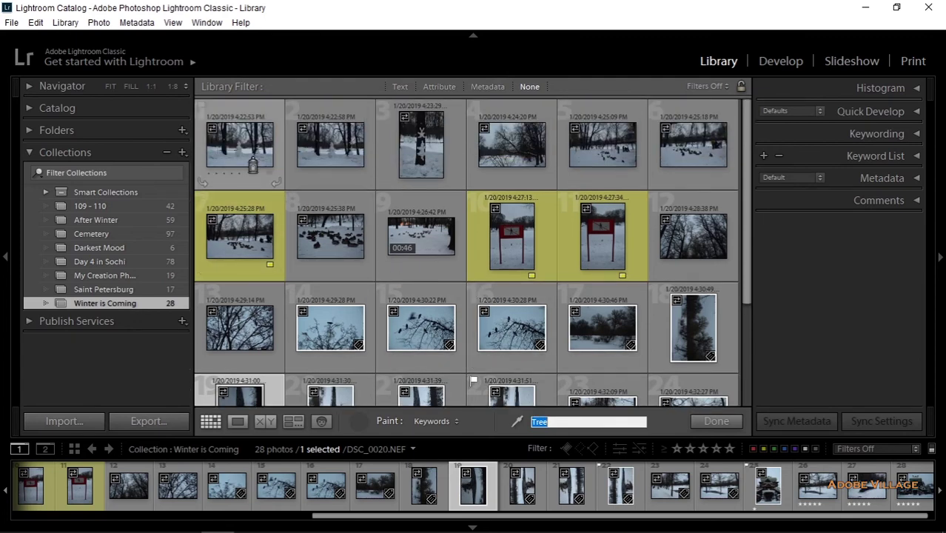
{"action": "left_click_drag", "start_coordinate": [255, 172], "coordinate": [582, 157]}
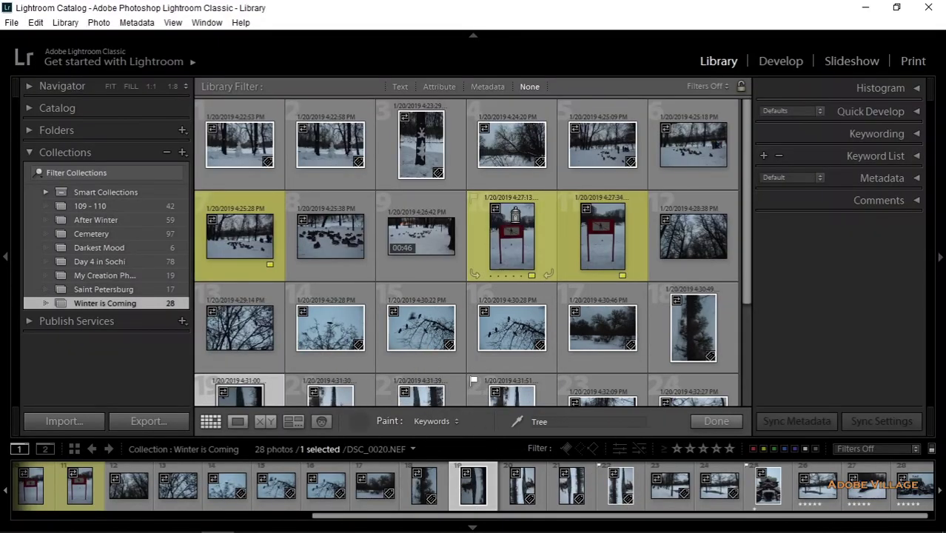
{"action": "mouse_move", "coordinate": [240, 145]}
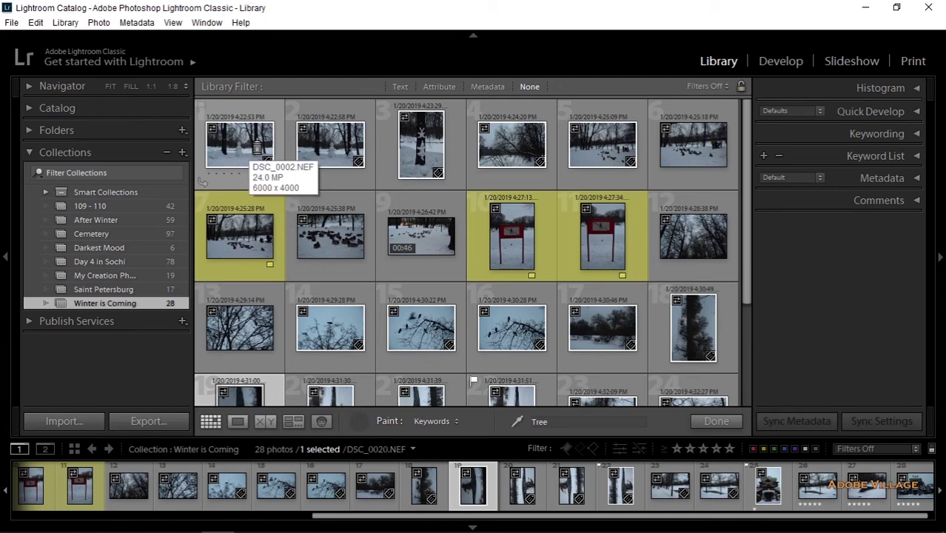
{"action": "key", "text": "shift"}
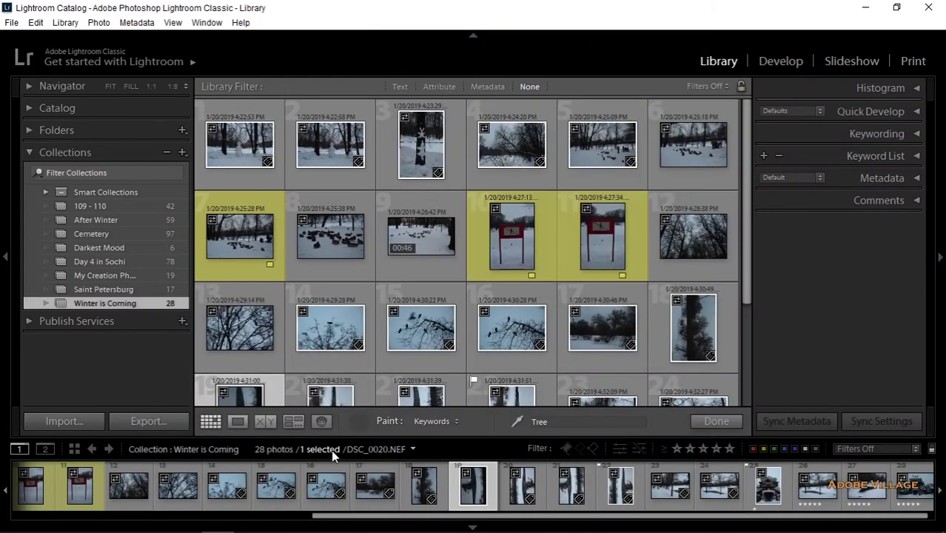
Step: Put the Painter away and select photo 1 to check its Tree keyword tag
{"action": "left_click", "coordinate": [361, 422]}
{"action": "left_click", "coordinate": [267, 162]}
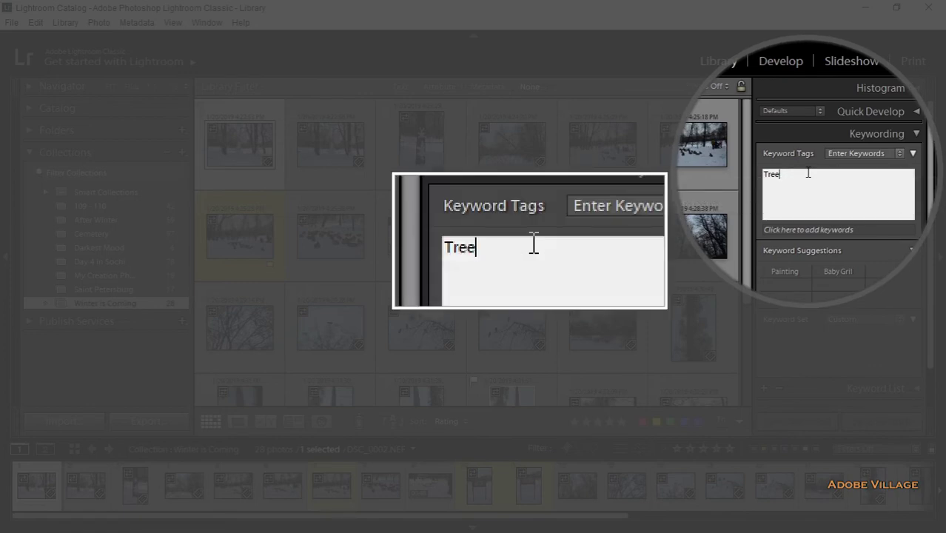
{"action": "type", "text": "s"}
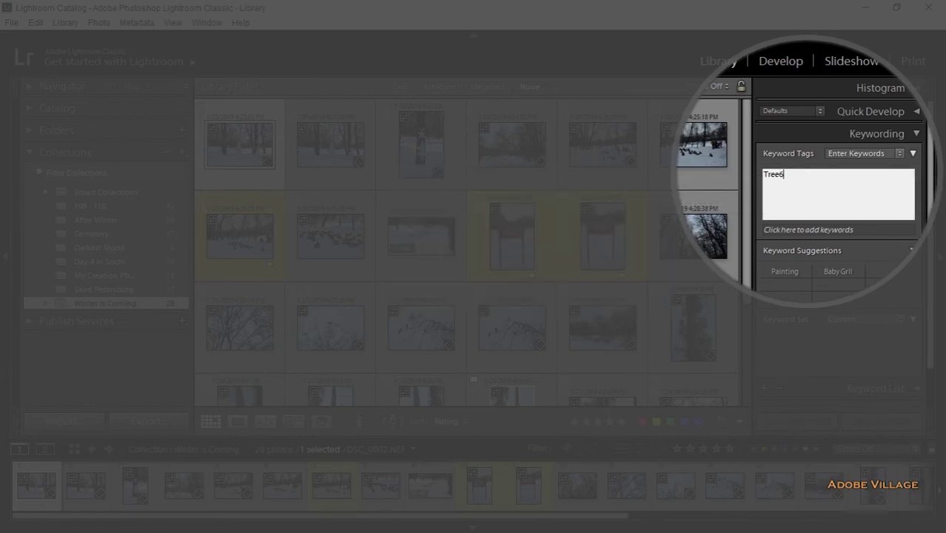